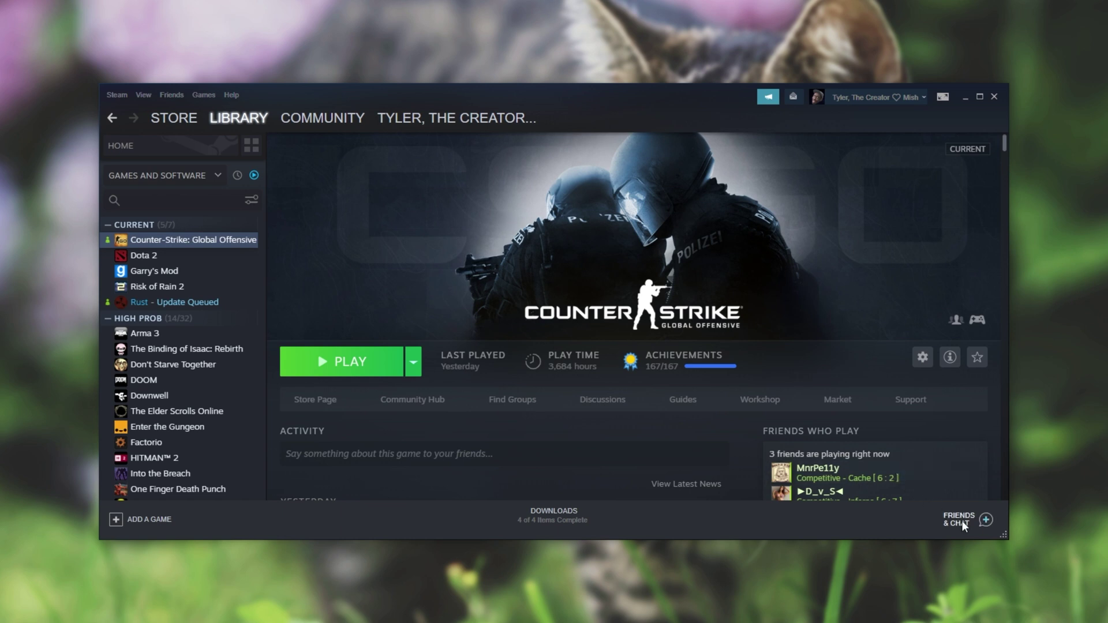
Turn off the pop-up notification for a friend coming online in the Steam friends list notification settings.
left_click(962, 521)
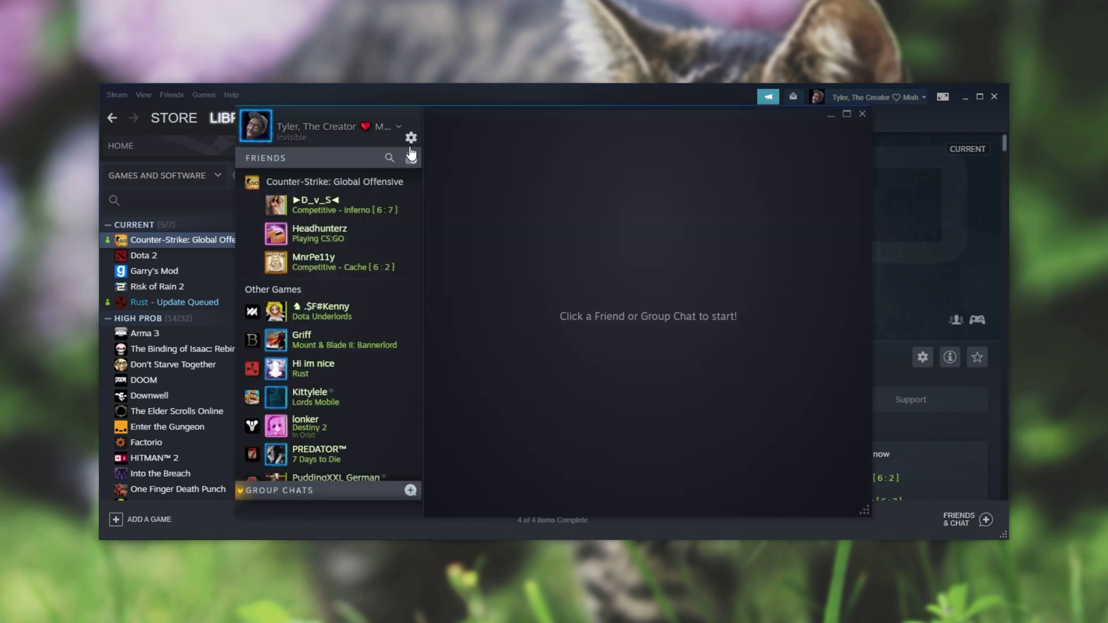
left_click(410, 140)
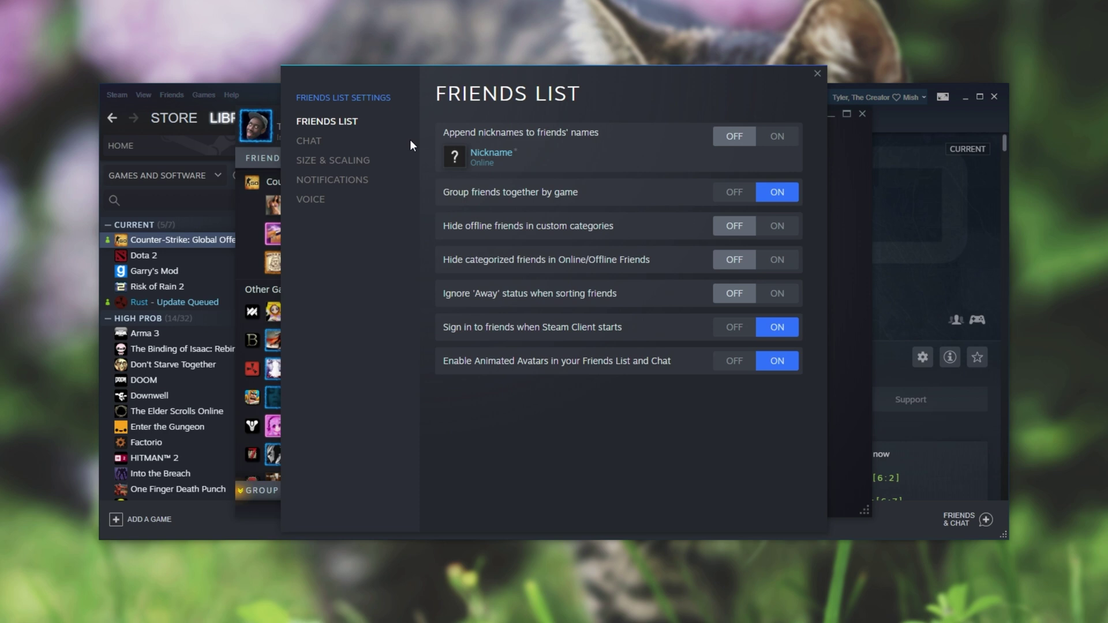
left_click(352, 181)
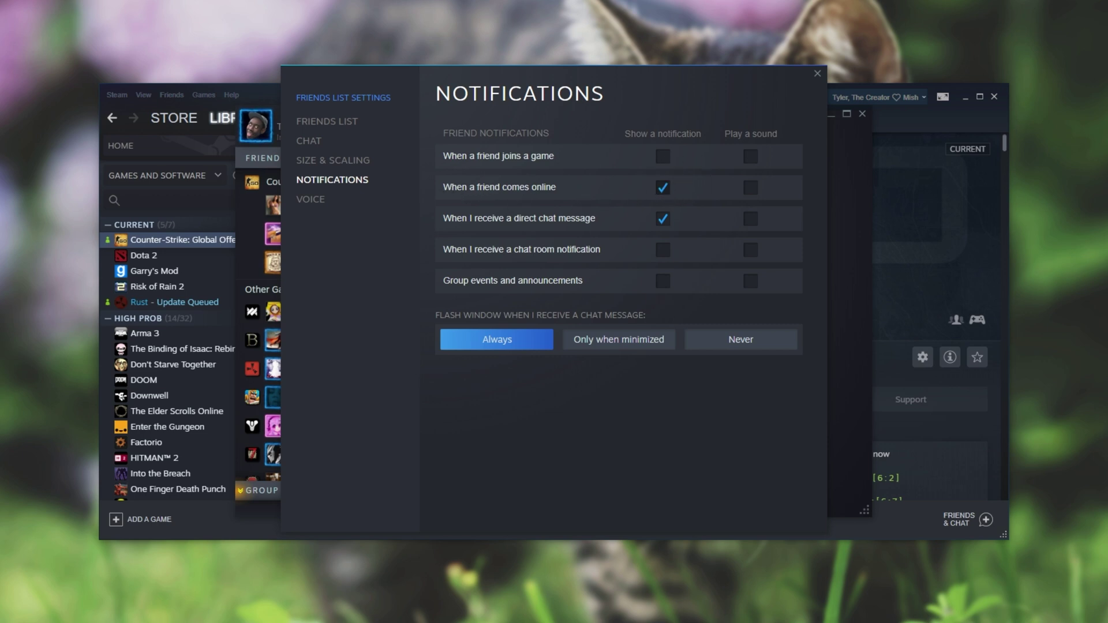
left_click(663, 189)
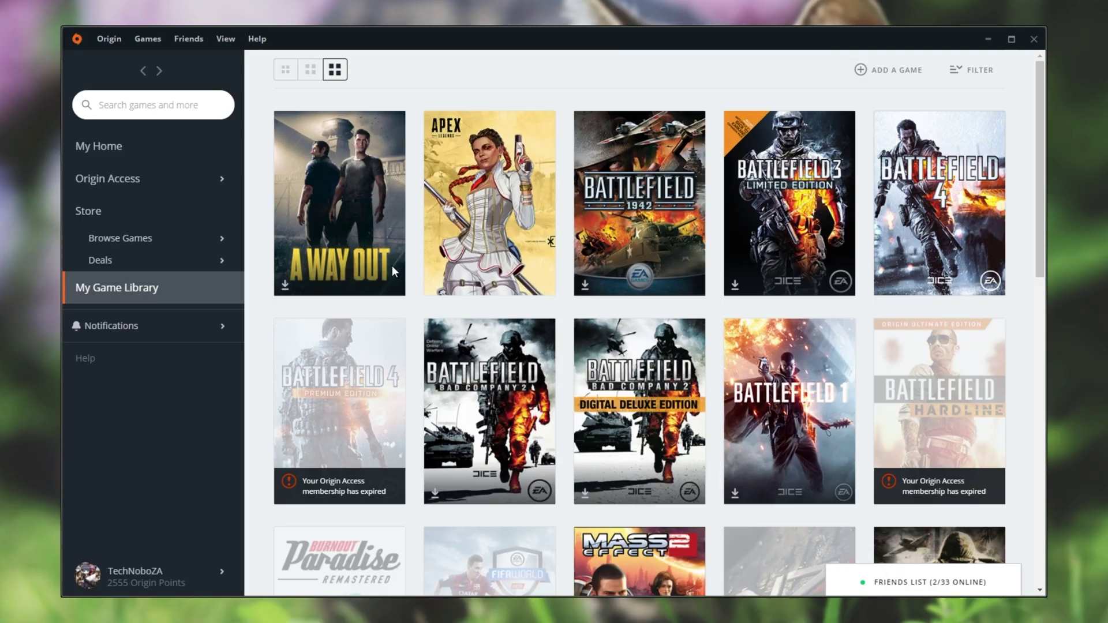
Switch to Origin and turn off the notifications for all six Friends activity events in the application's notification settings.
left_click(105, 43)
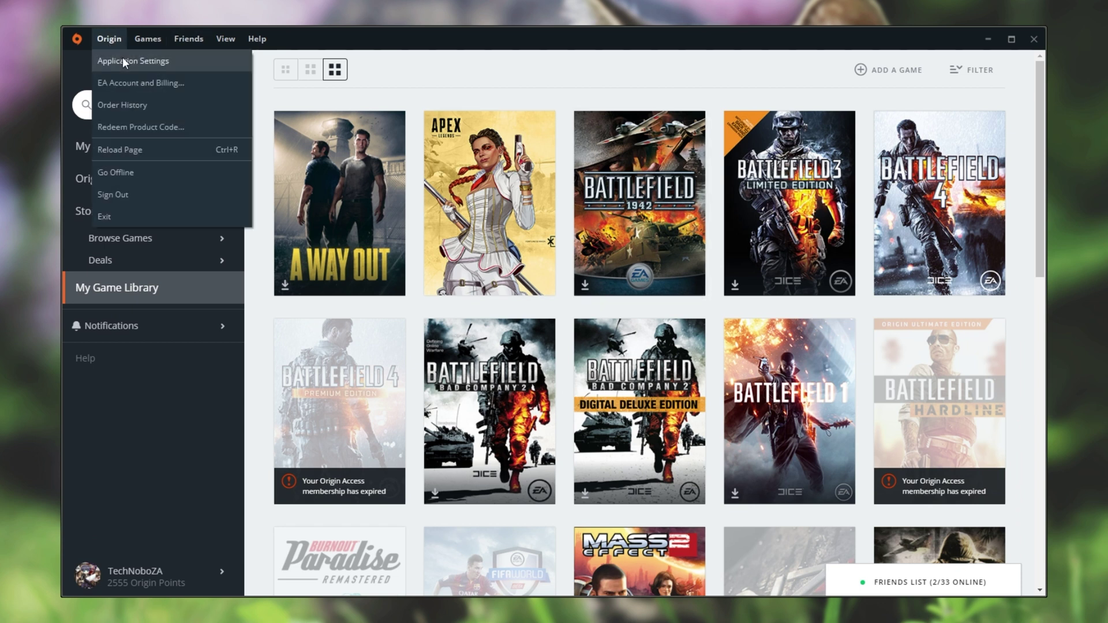
left_click(121, 57)
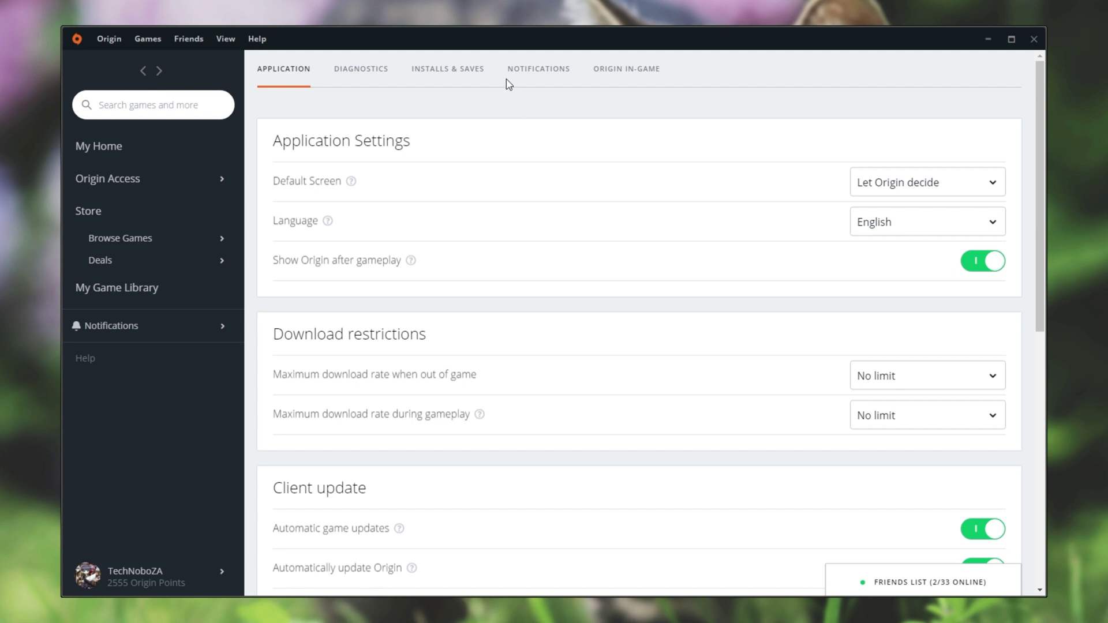
left_click(516, 76)
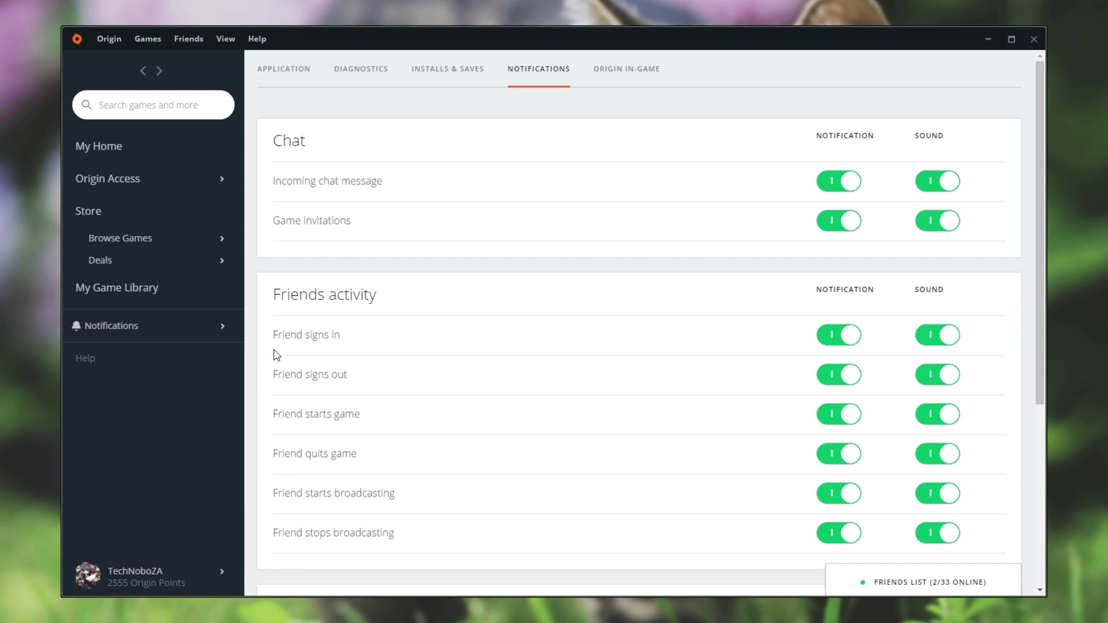
left_click(826, 343)
left_click(843, 383)
scroll(840, 385, "down", 1)
left_click(846, 375)
left_click(847, 424)
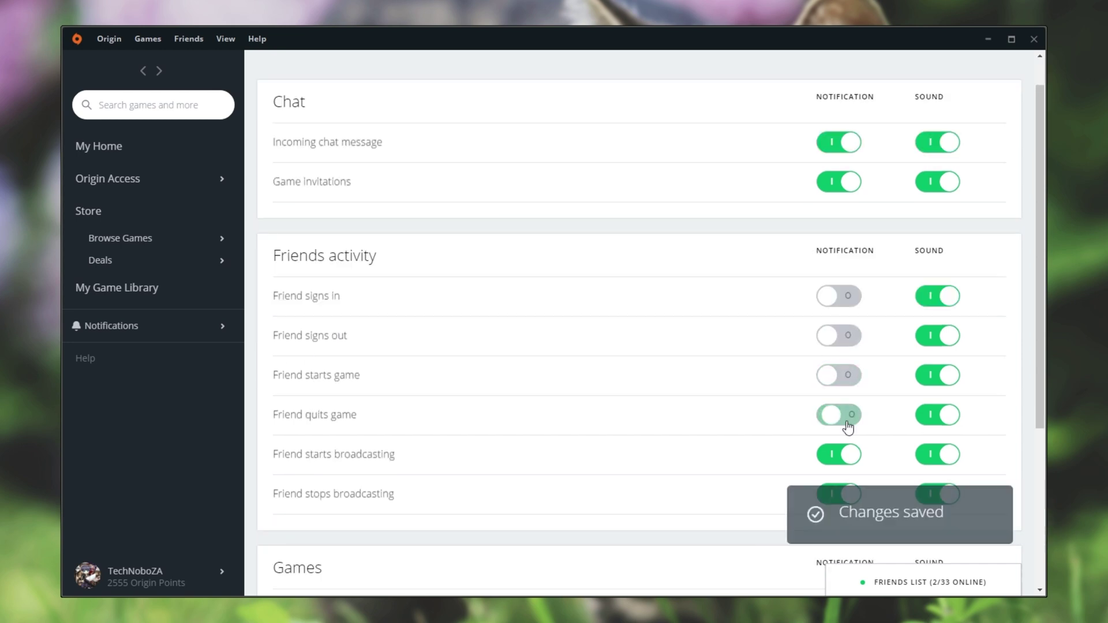
left_click(846, 456)
scroll(846, 455, "down", 1)
left_click(846, 455)
Turn off the sounds for all Friends activity events, from friend signs in through friend stops broadcasting.
left_click(941, 266)
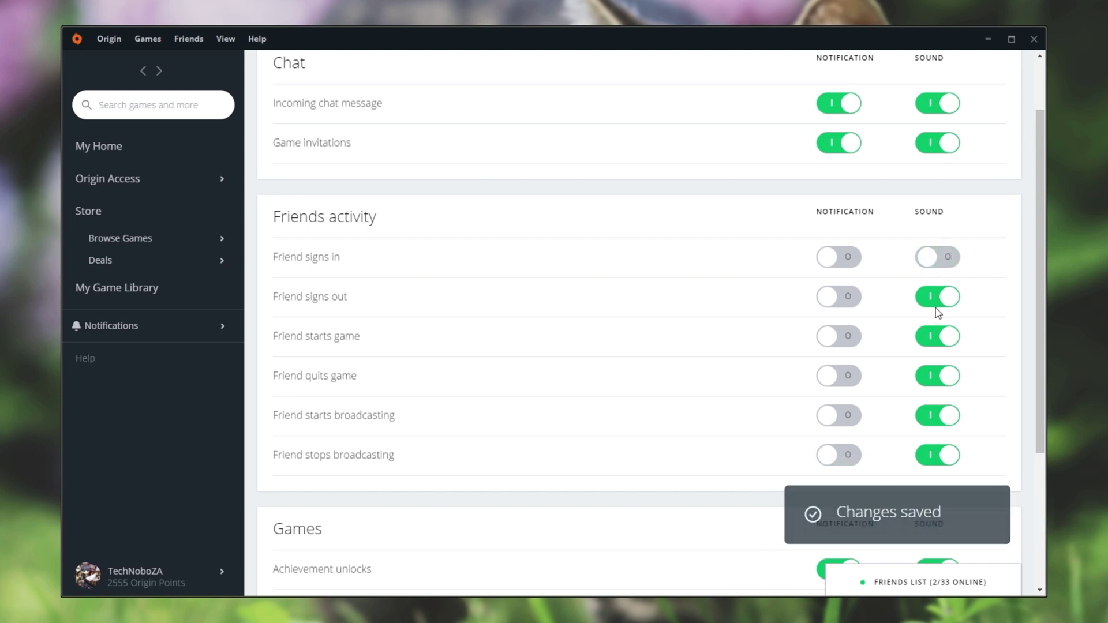
left_click(941, 297)
left_click(943, 336)
left_click(945, 376)
left_click(945, 415)
left_click(950, 456)
scroll(1004, 443, "up", 2)
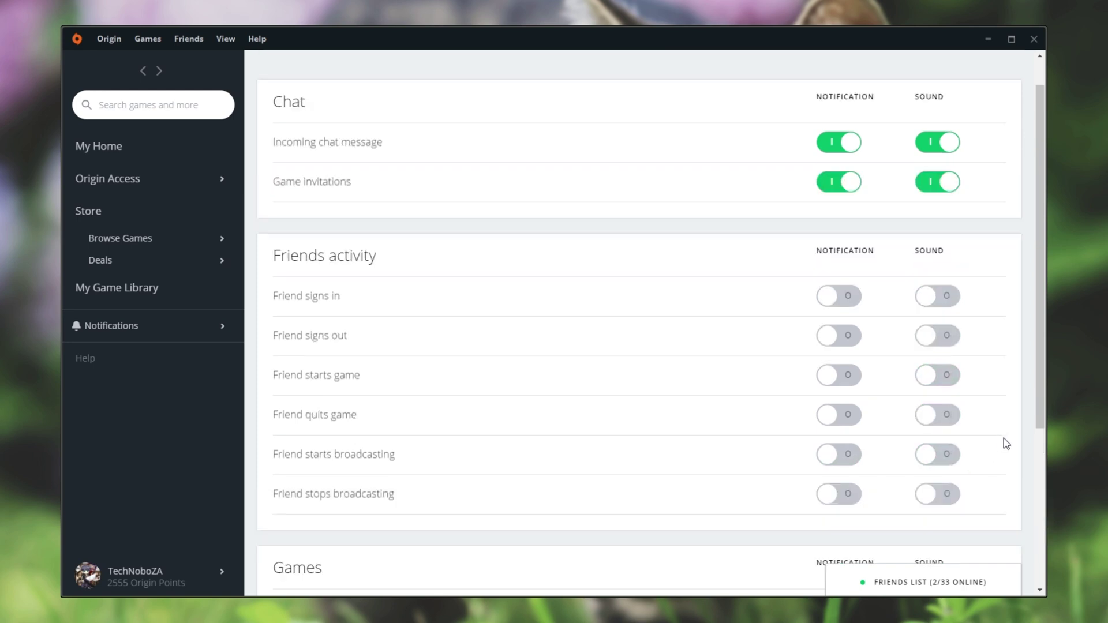
Review the Games notification options and turn off the notification and sound for incoming chat messages and game invitations.
scroll(951, 196, "down", 4)
scroll(944, 243, "down", 3)
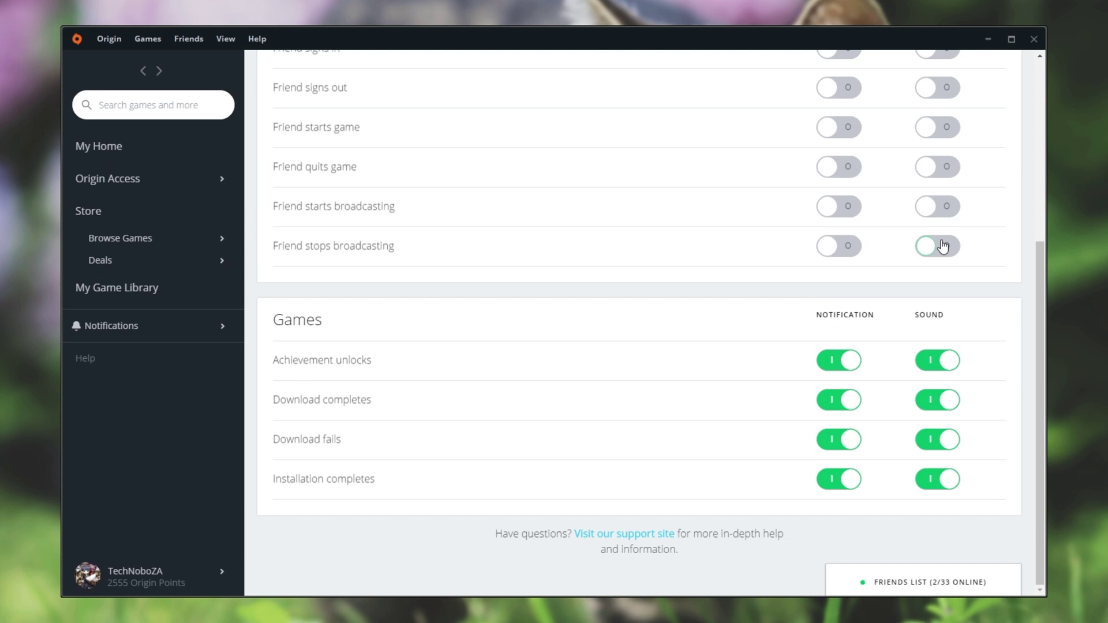
scroll(971, 241, "up", 7)
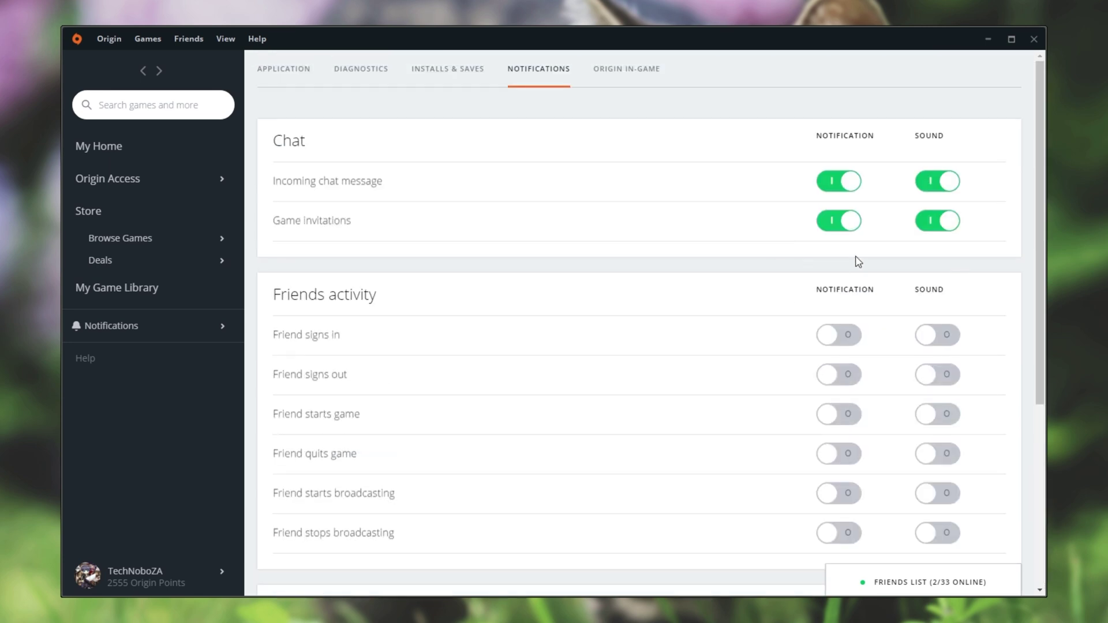
left_click(837, 184)
left_click(838, 221)
left_click(932, 183)
left_click(936, 220)
scroll(929, 257, "down", 6)
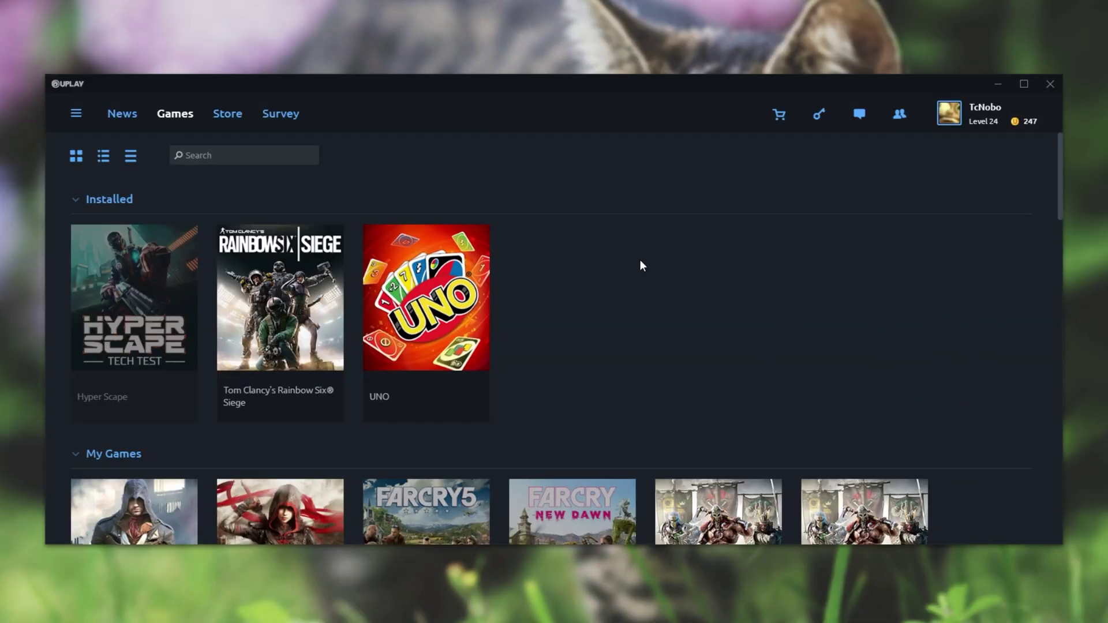
Switch to Uplay and disable the notifications for a friend coming online and a friend launching a game in its settings.
left_click(76, 111)
left_click(93, 175)
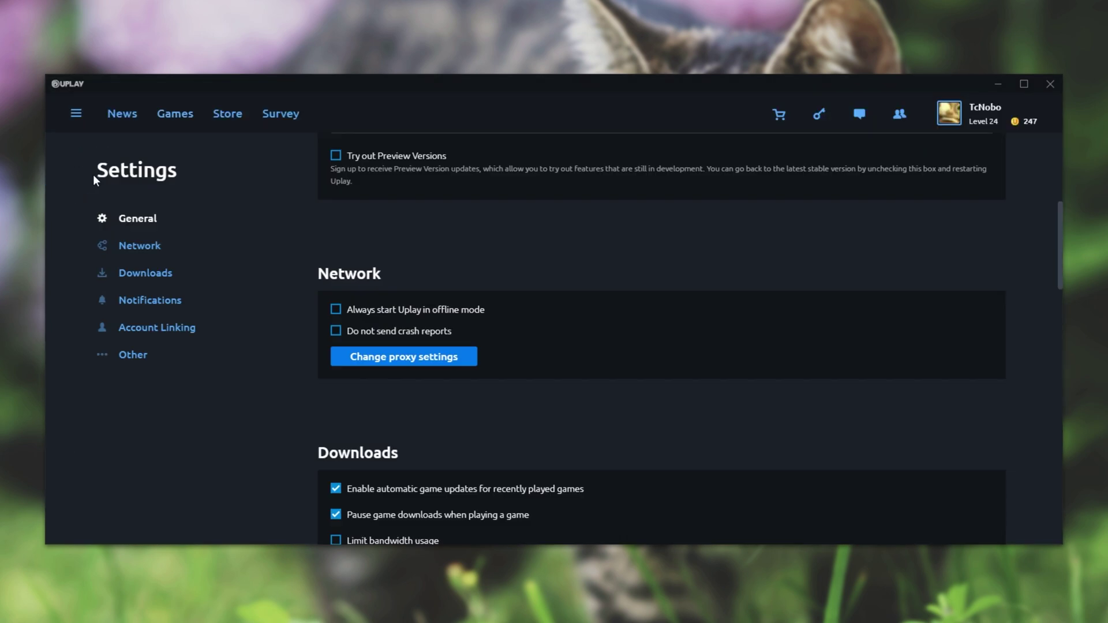
left_click(137, 307)
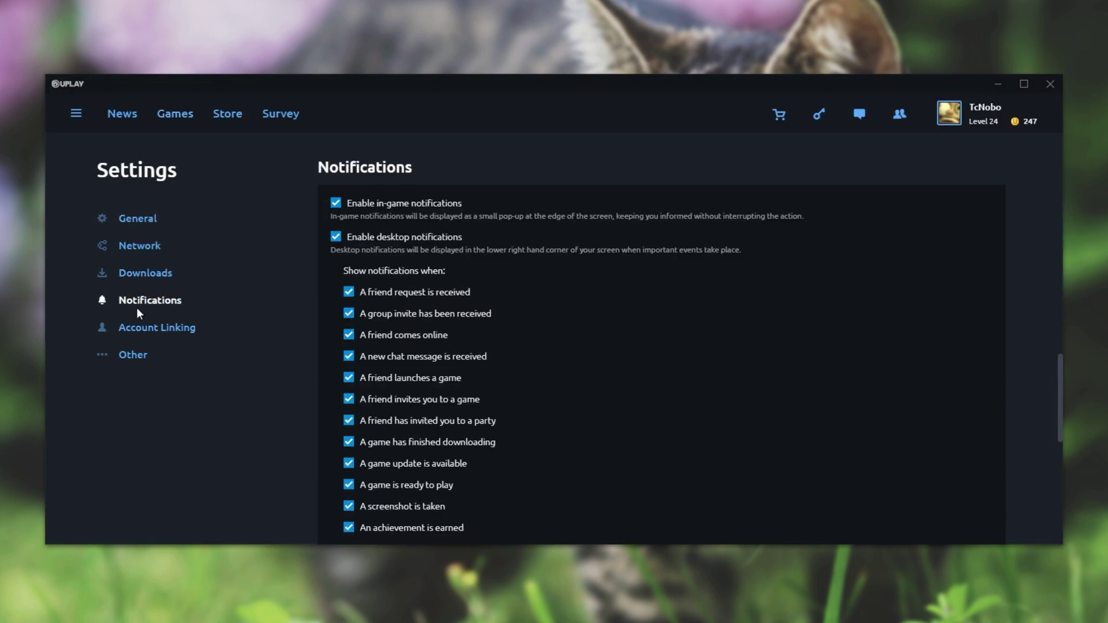
scroll(606, 262, "down", 2)
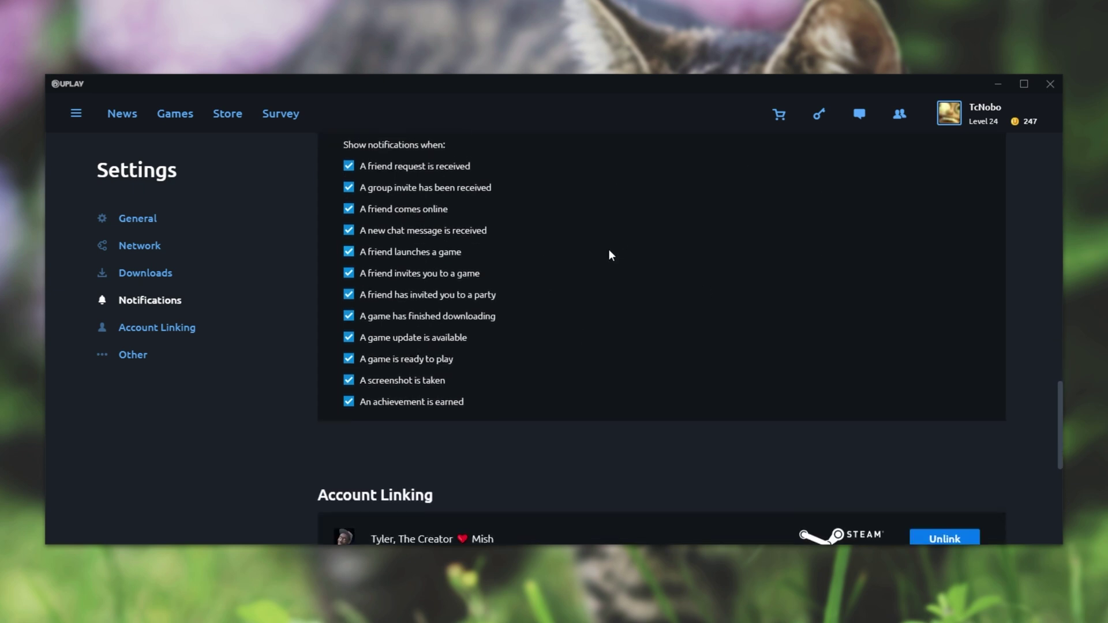
scroll(725, 268, "up", 2)
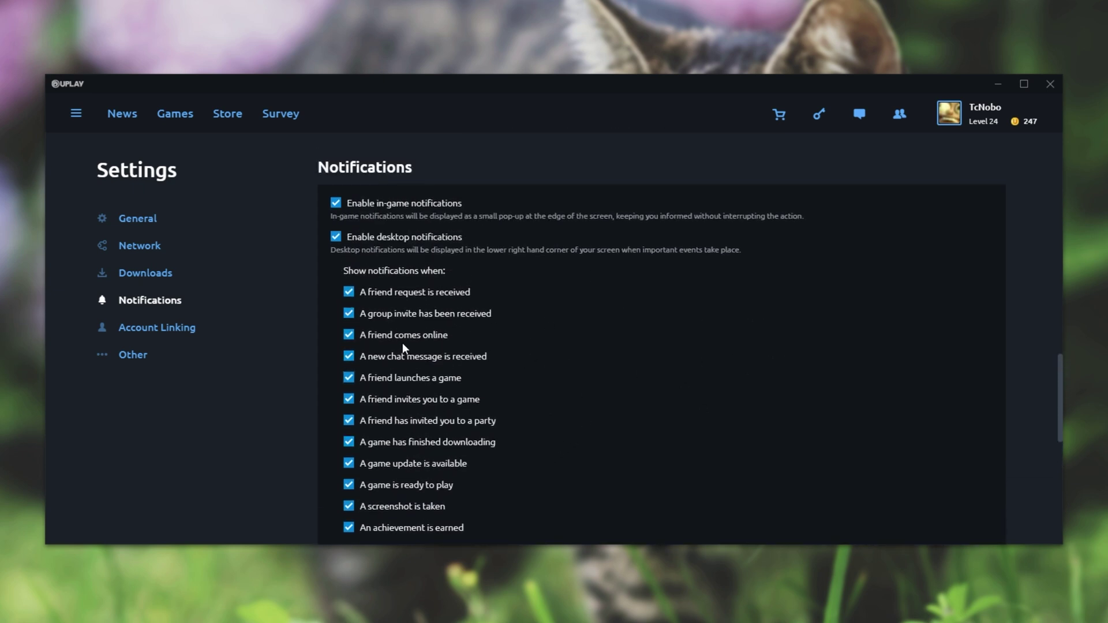
left_click(386, 337)
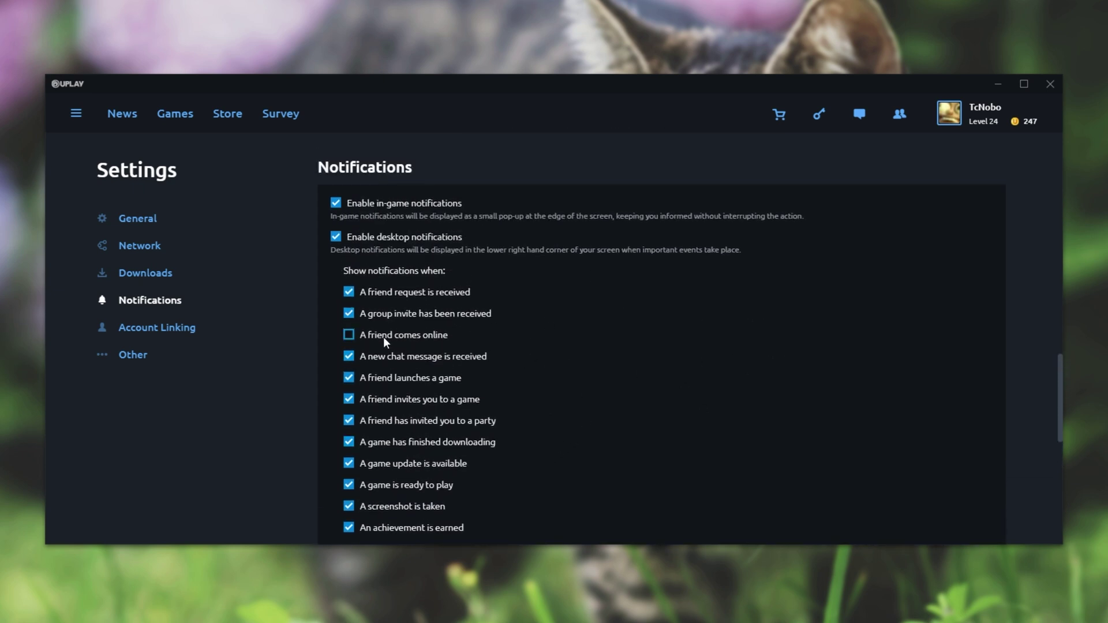
left_click(394, 381)
scroll(435, 407, "down", 2)
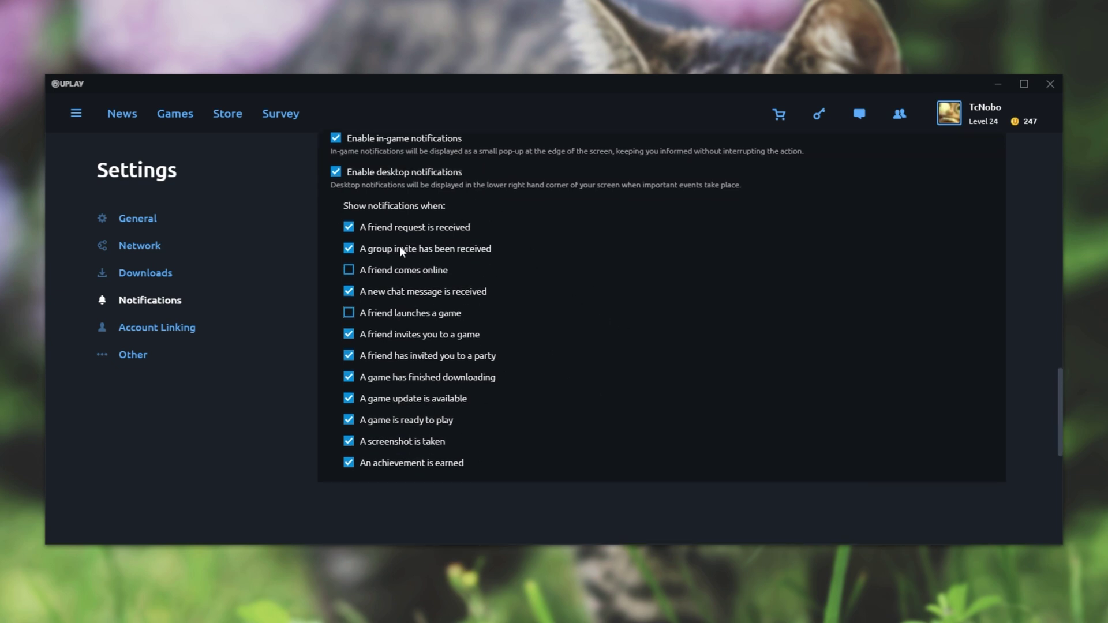
scroll(500, 333, "up", 2)
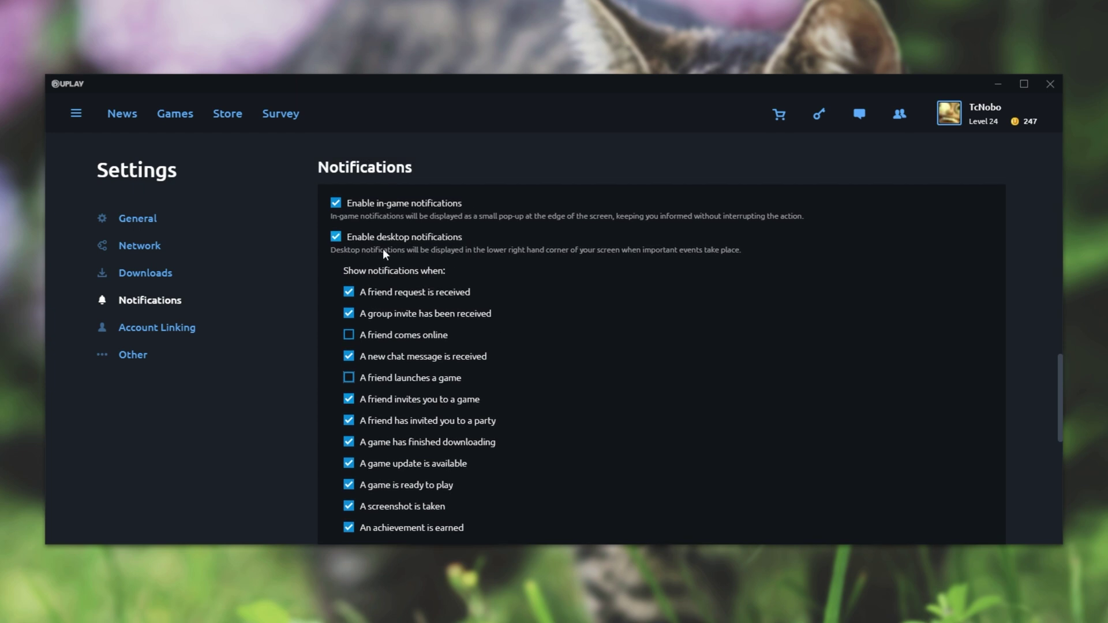
left_click(412, 236)
left_click(406, 235)
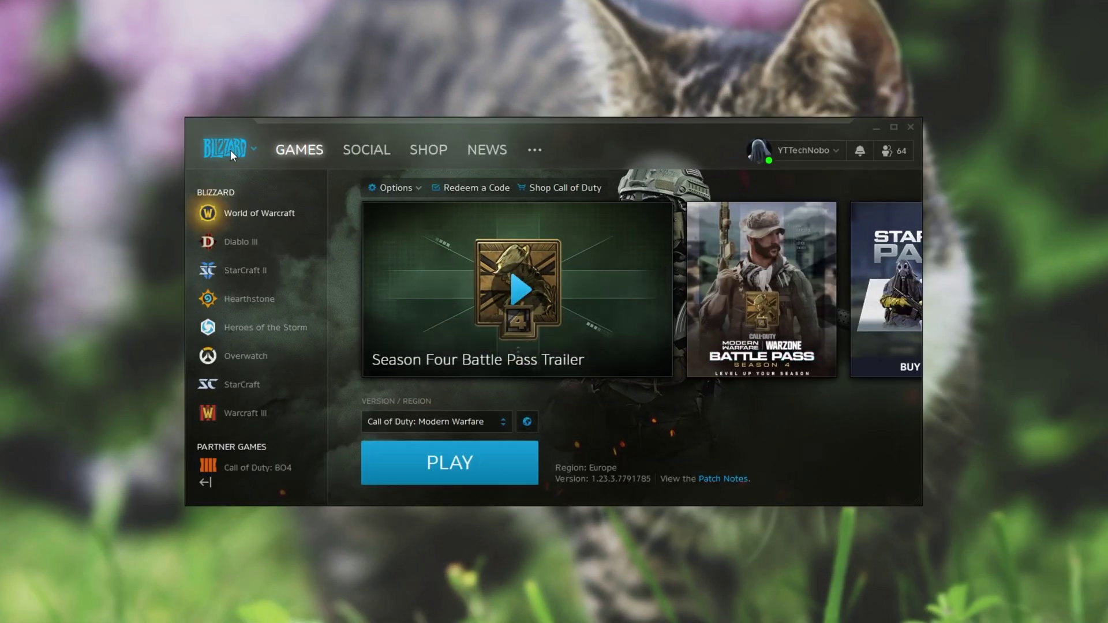
Switch to the Blizzard Battle.net app and open its Sounds & Notifications settings at the friend event and chat options.
left_click(230, 150)
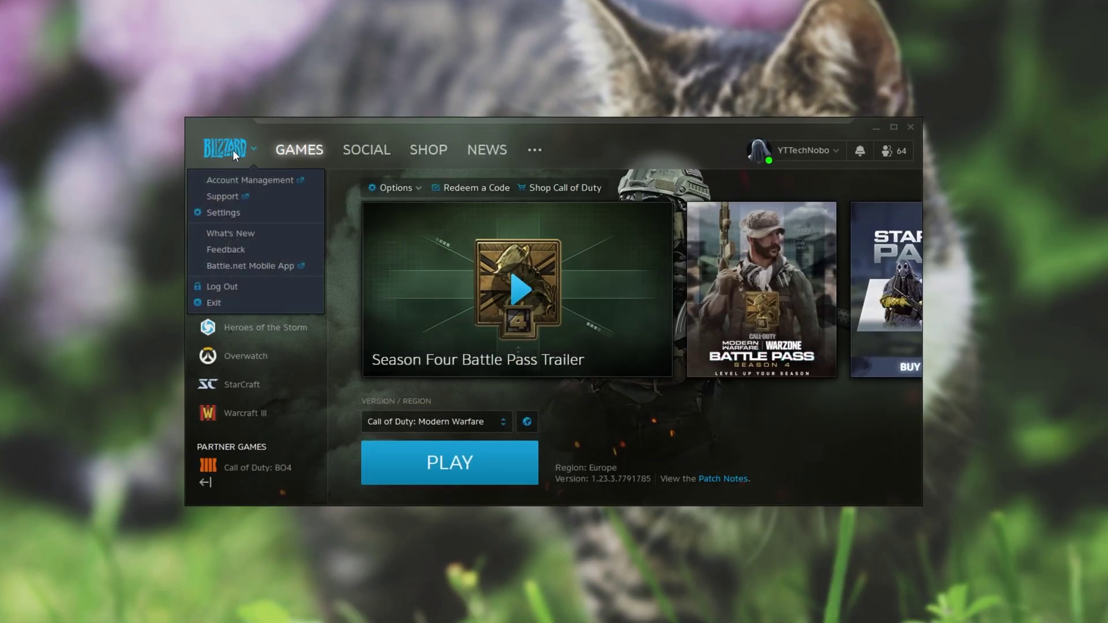
left_click(230, 213)
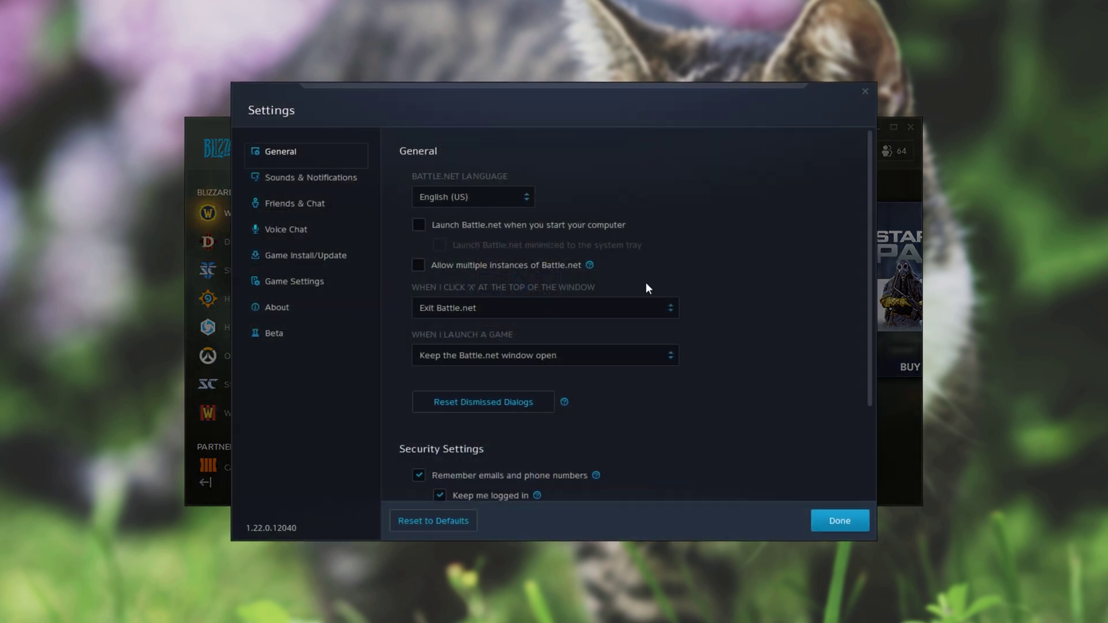
left_click(322, 183)
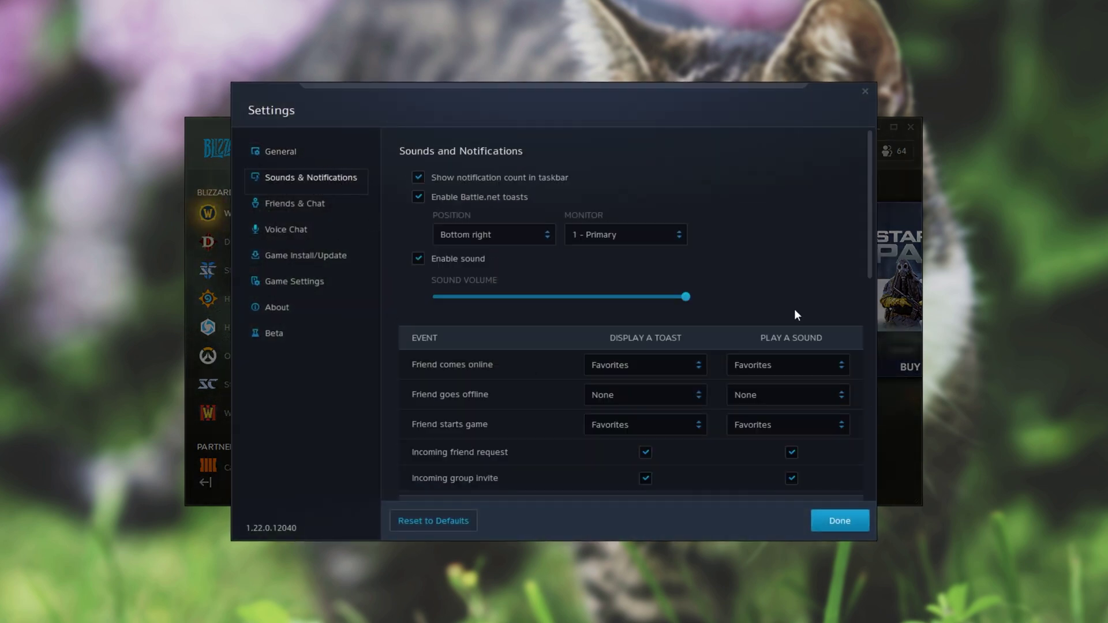
scroll(669, 357, "down", 2)
scroll(547, 343, "up", 2)
scroll(549, 337, "down", 3)
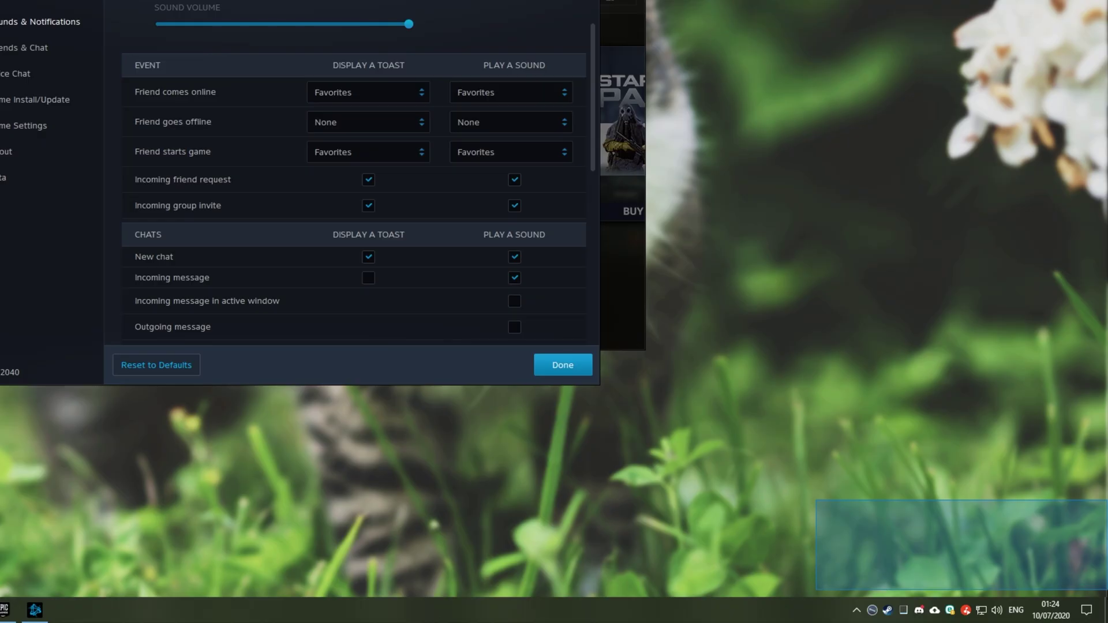
left_click_drag(1107, 590, 1053, 577)
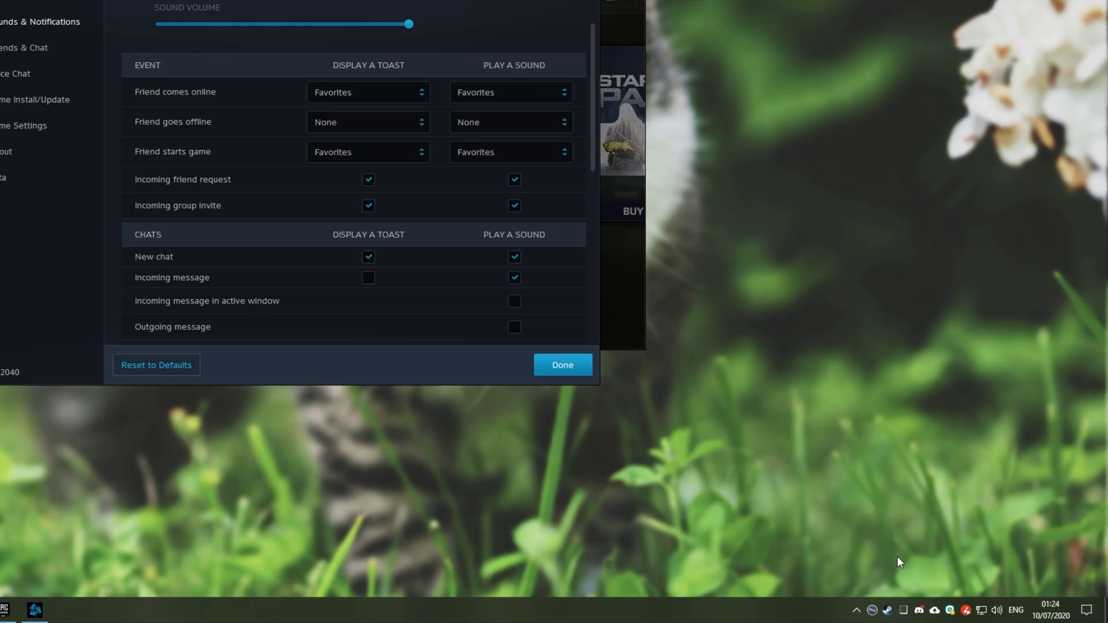
left_click_drag(872, 586, 947, 479)
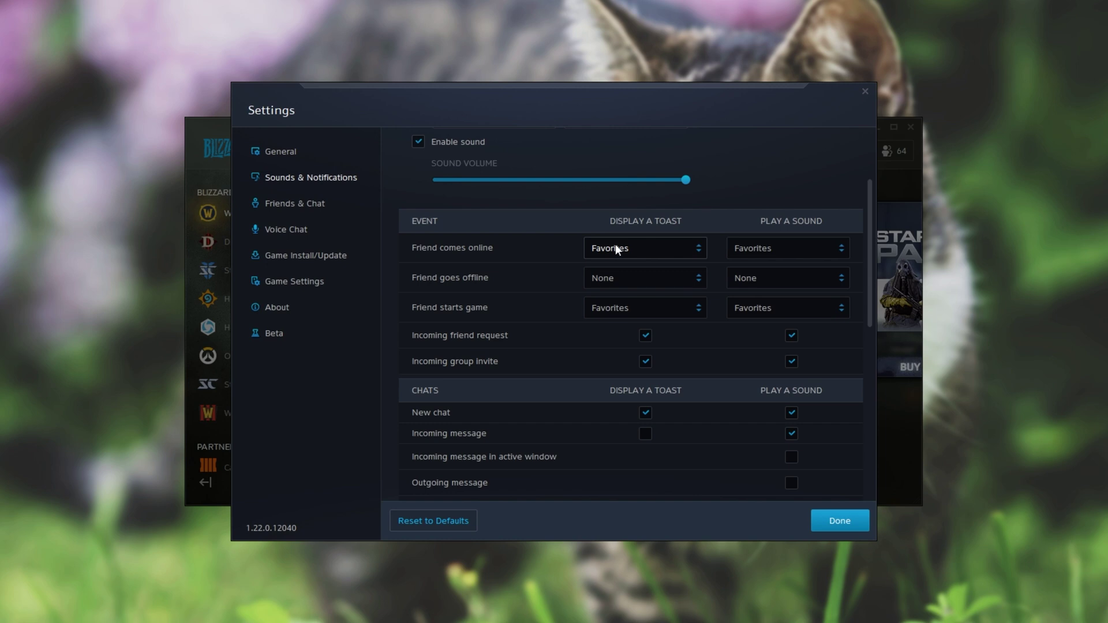
Set Display a Toast to None for both Friend comes online and Friend starts game.
left_click(617, 249)
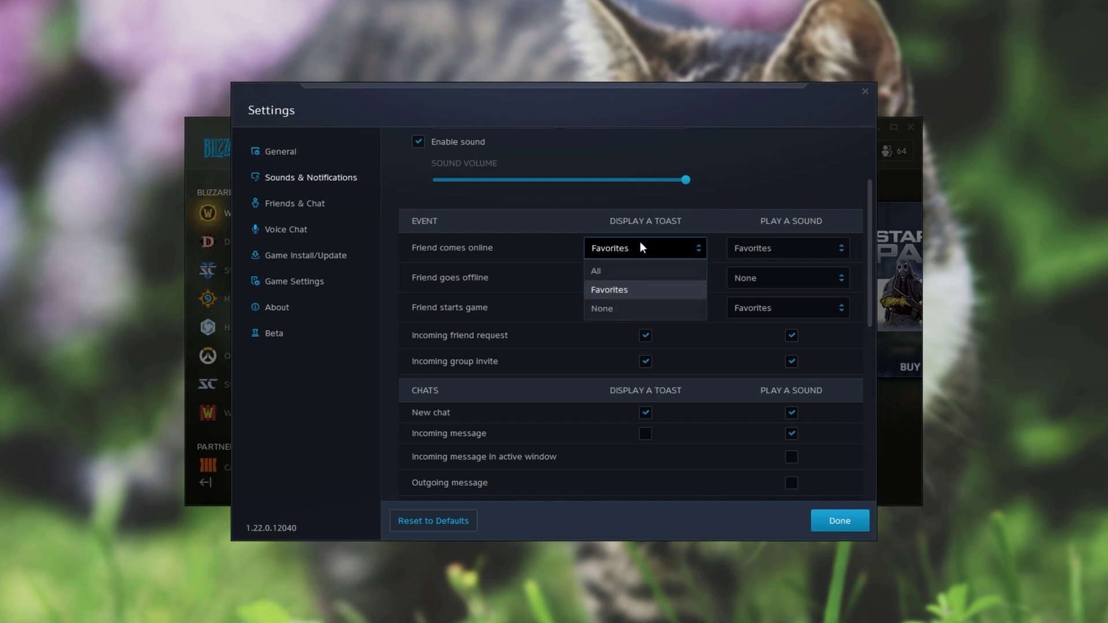
left_click(629, 310)
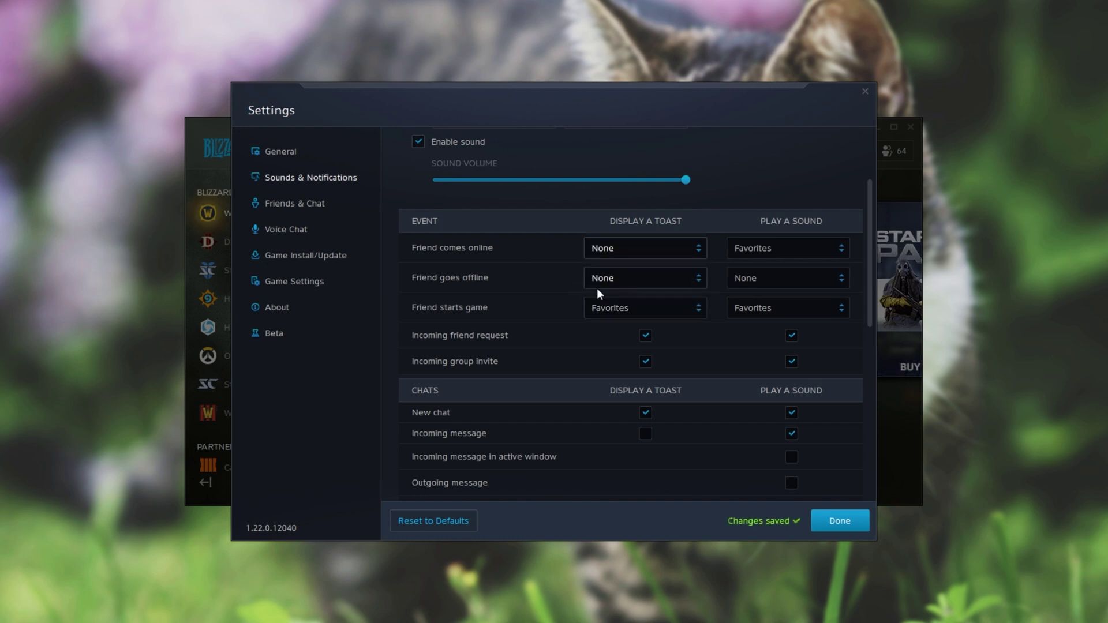
left_click(642, 309)
left_click(635, 370)
Set Play a Sound to None for Friend comes online and Friend starts game, and finish the settings.
left_click(788, 248)
left_click(808, 309)
left_click(796, 307)
left_click(798, 369)
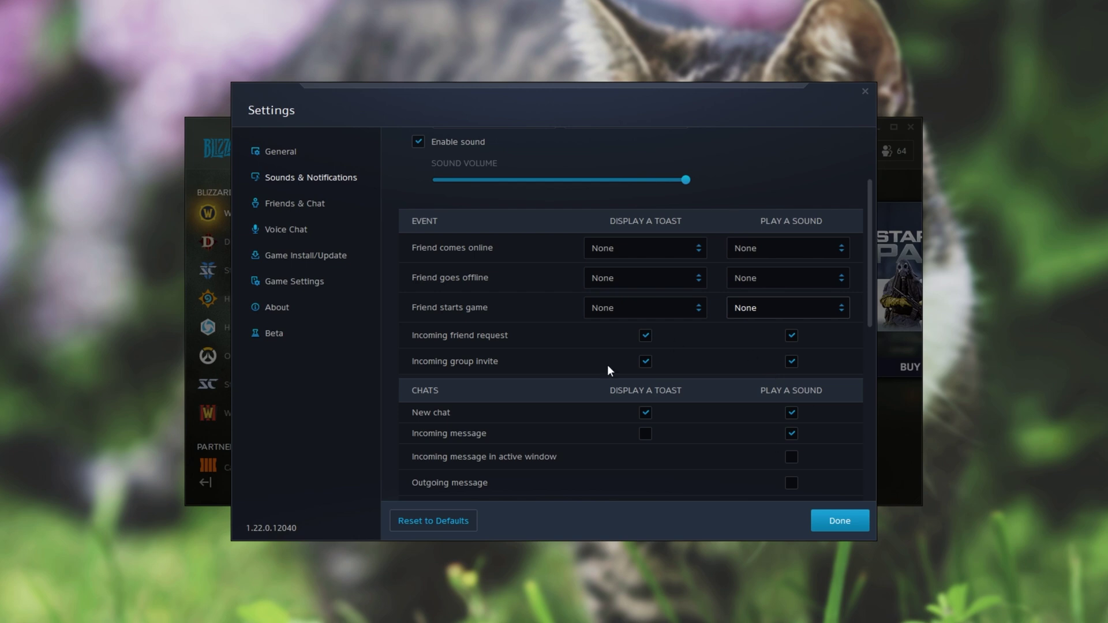
left_click(820, 522)
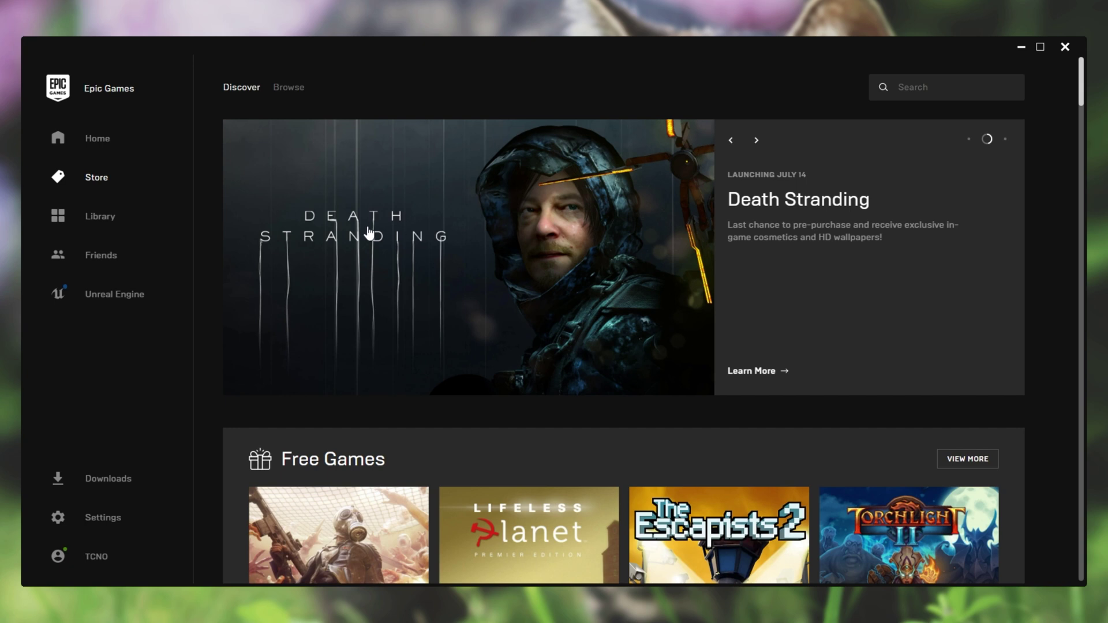
Switch to the Epic Games Launcher, examine the notification option in the friends settings, and close the friends window.
left_click(92, 255)
left_click_drag(9, 105, 594, 84)
mouse_move(632, 209)
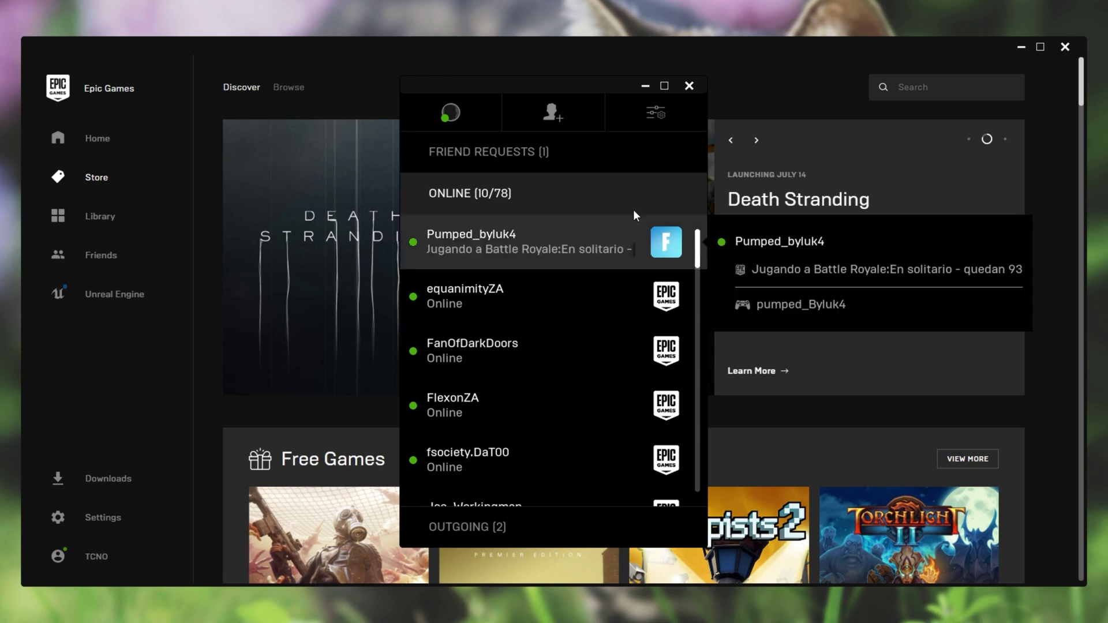
left_click(655, 112)
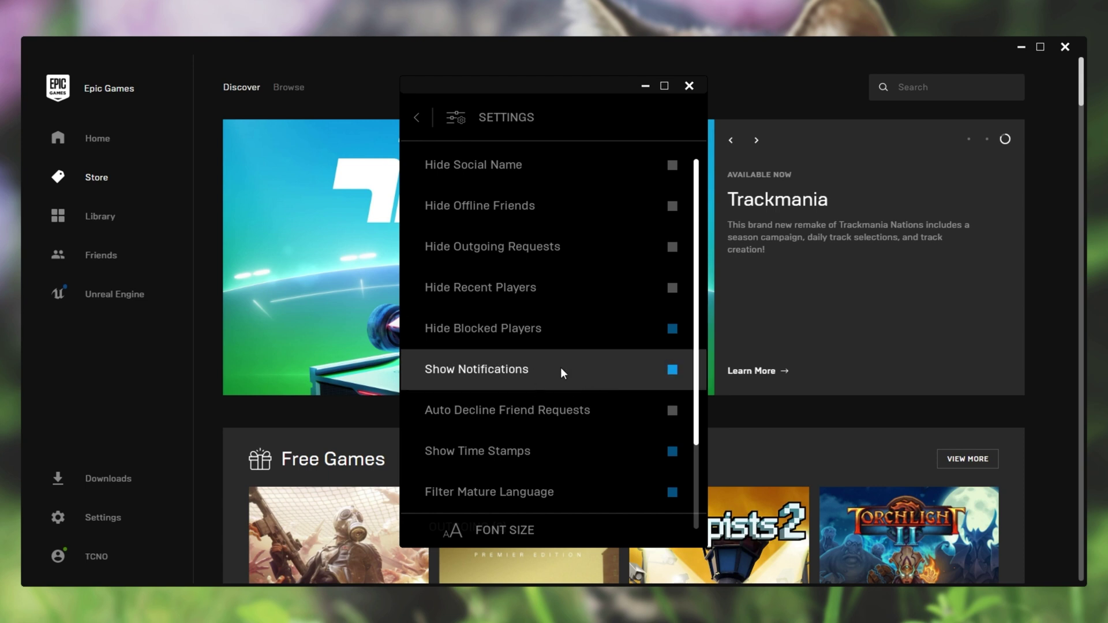
left_click_drag(696, 375, 742, 459)
scroll(635, 375, "up", 3)
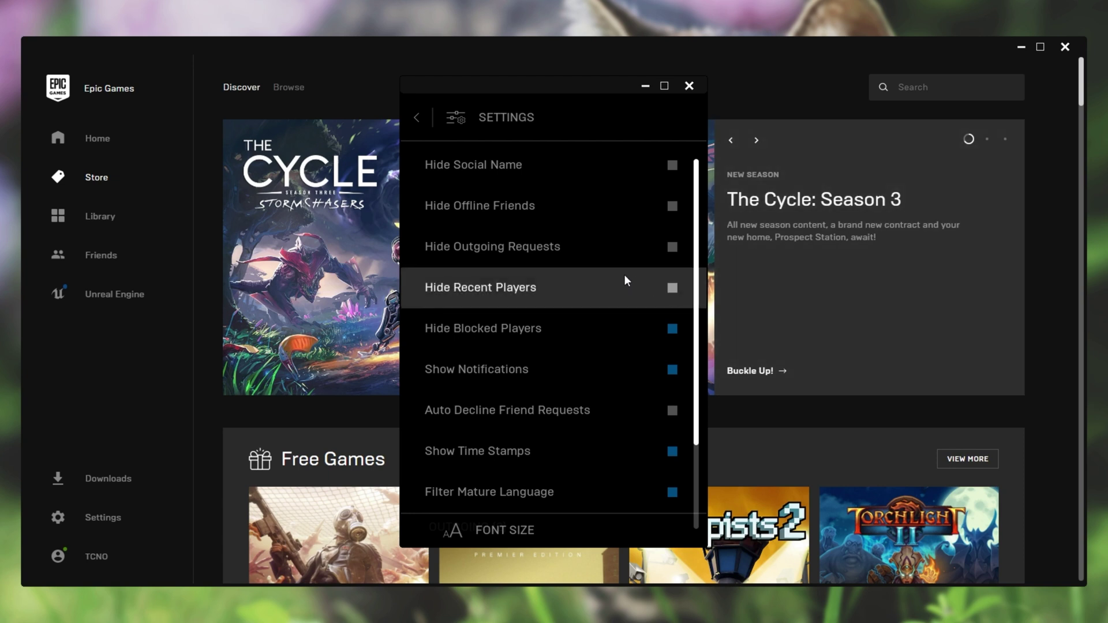
left_click(418, 119)
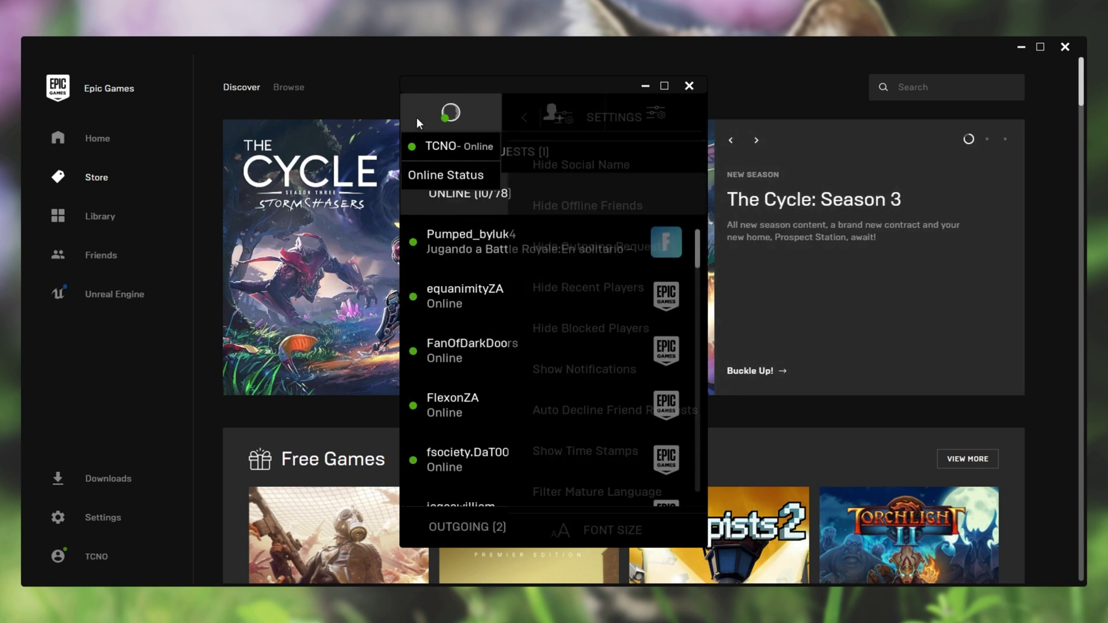
left_click(690, 87)
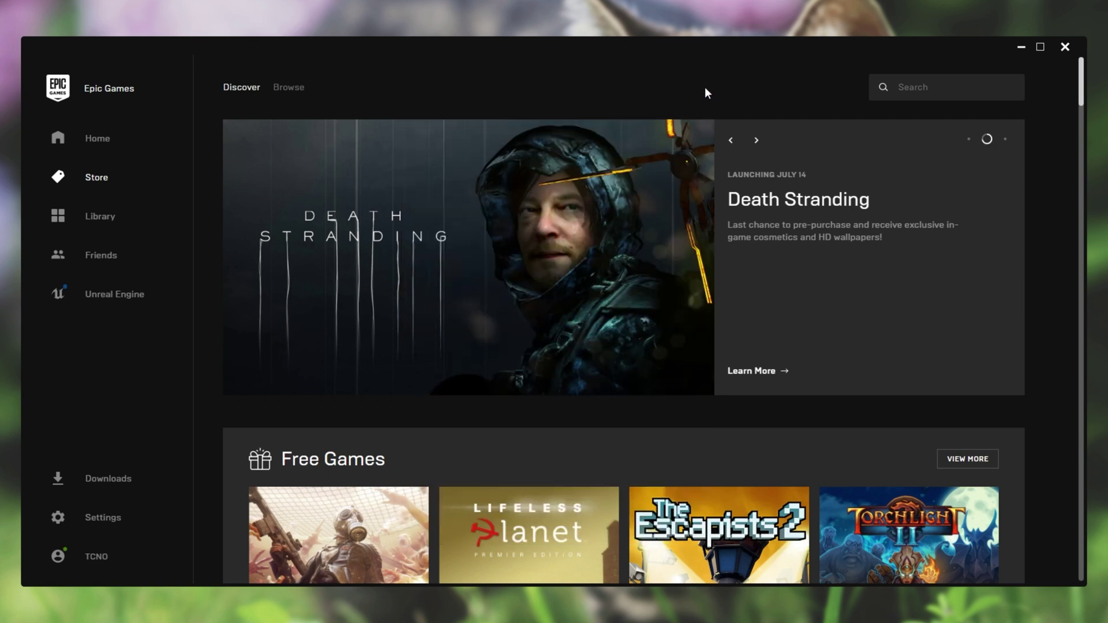